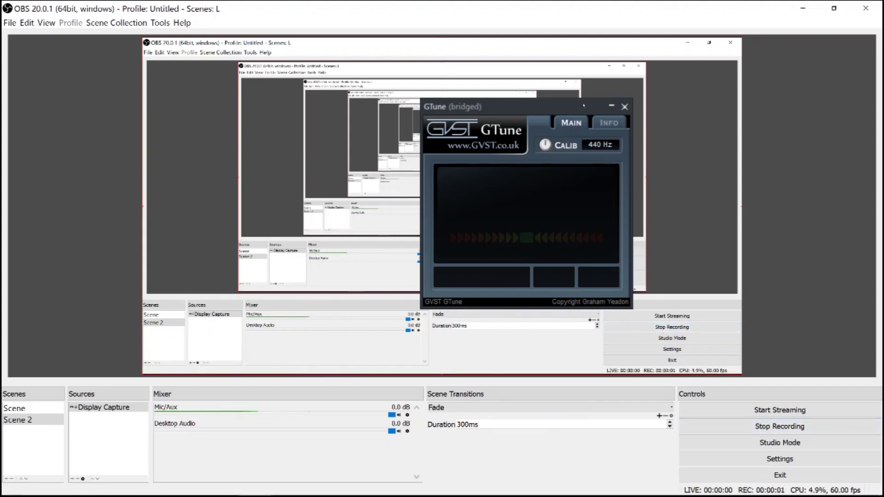
Show the GVST GTune download page in a maximized browser window, with the recording software minimized
{"action": "left_click", "coordinate": [802, 8]}
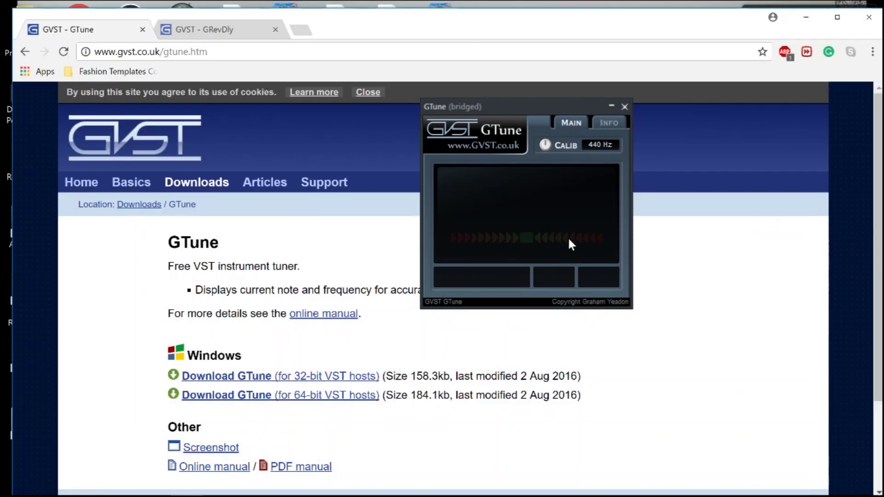
{"action": "left_click_drag", "start_coordinate": [547, 107], "coordinate": [641, 128]}
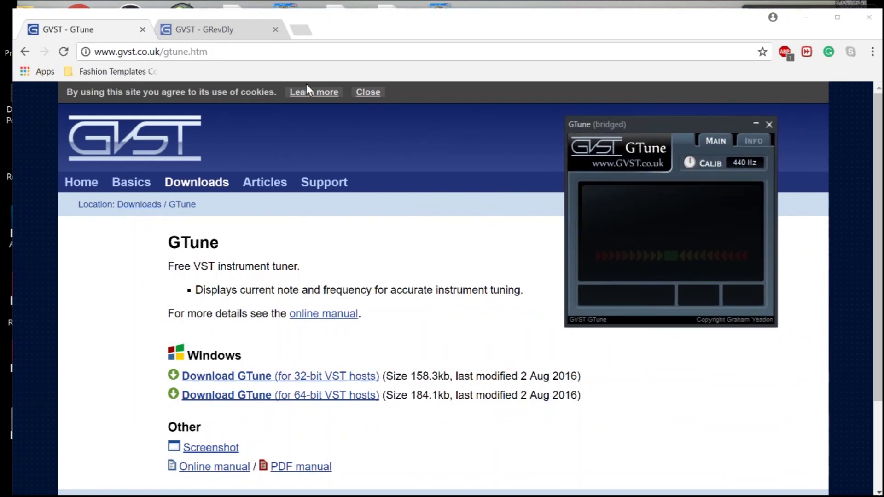
{"action": "double_click", "coordinate": [330, 10]}
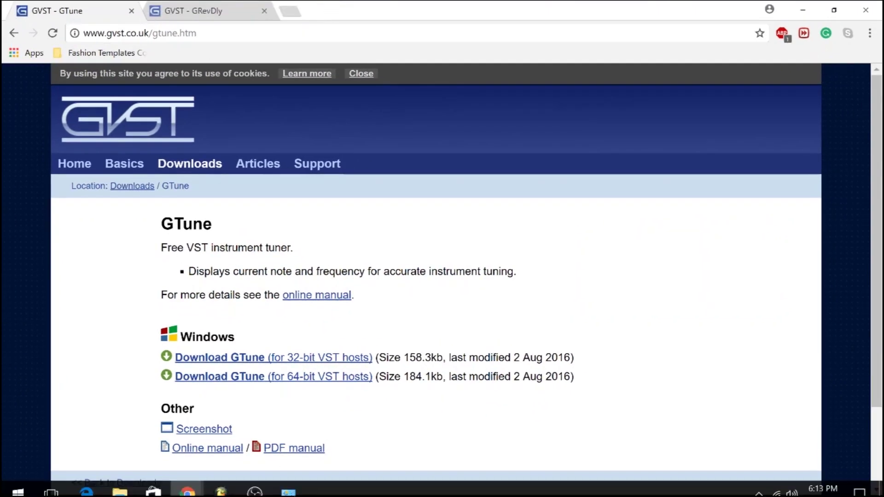
Switch to FL Studio and open the envelope and root note settings of the LEX Trunk Shaker(4) channel
{"action": "mouse_move", "coordinate": [274, 496]}
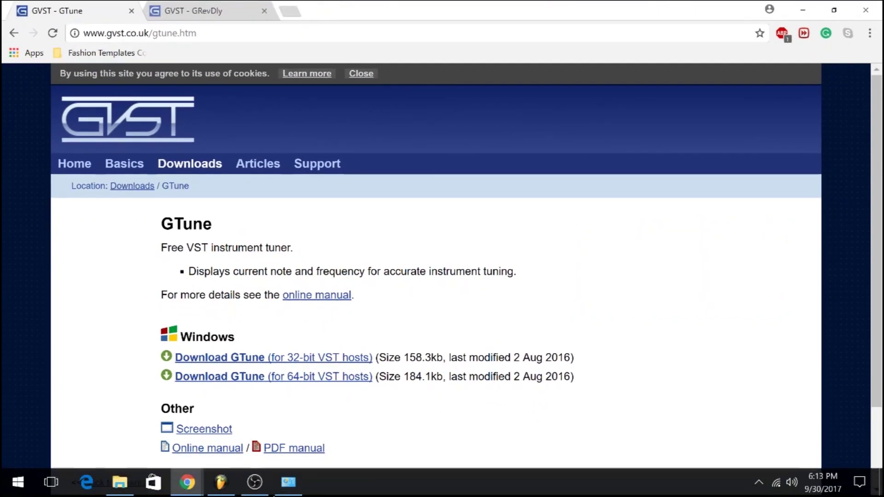
{"action": "left_click", "coordinate": [230, 484]}
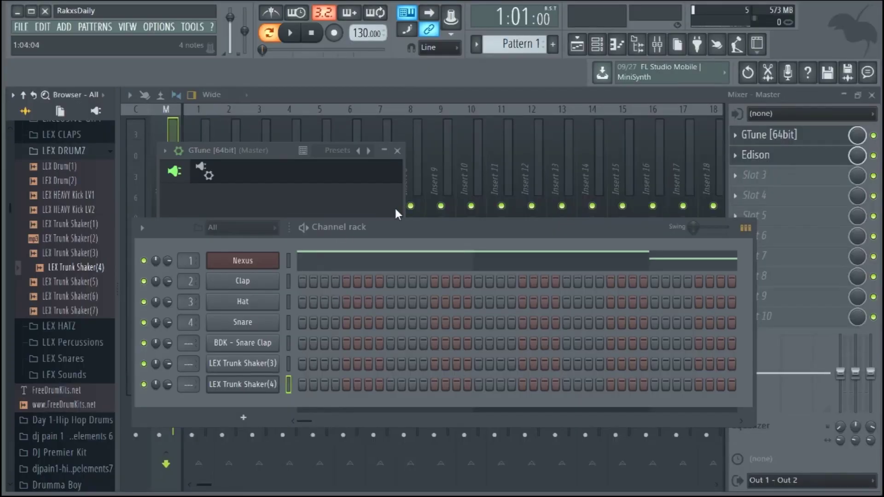
{"action": "left_click_drag", "start_coordinate": [449, 220], "coordinate": [440, 266]}
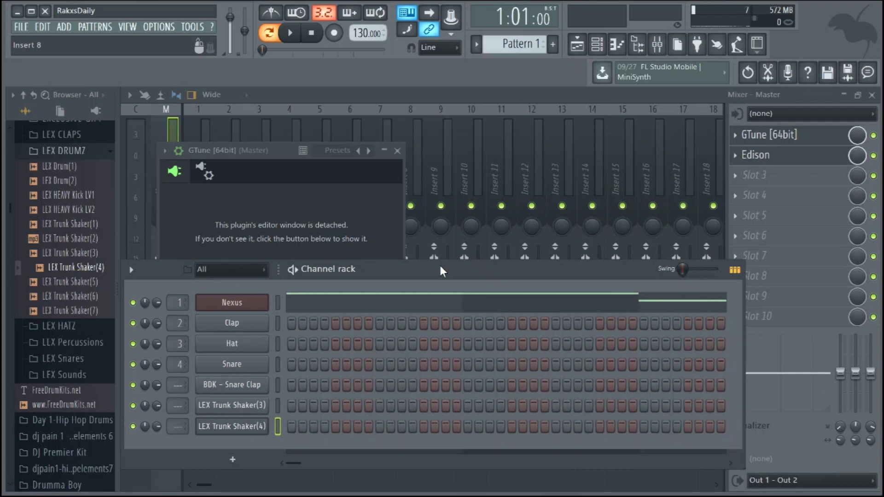
{"action": "left_click", "coordinate": [234, 427]}
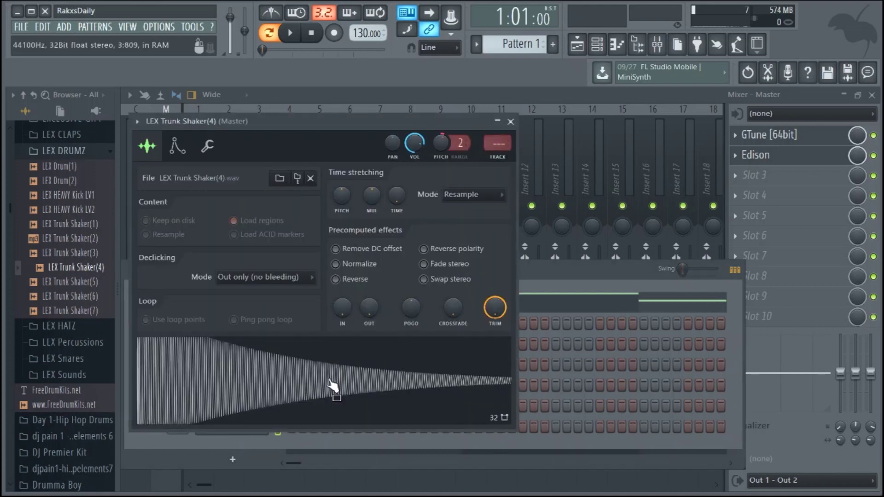
{"action": "left_click", "coordinate": [177, 145]}
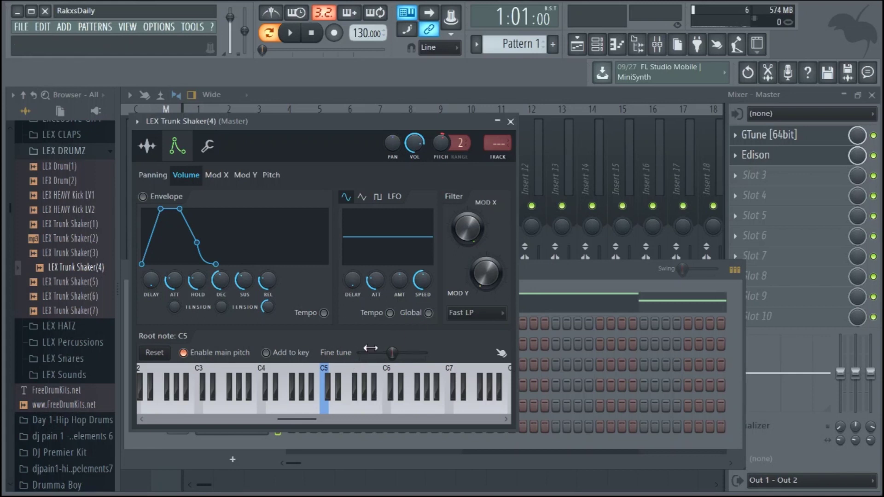
Open GTune from the Master mixer track's effect slots and move the tuner away from the slot list
{"action": "left_click", "coordinate": [811, 138]}
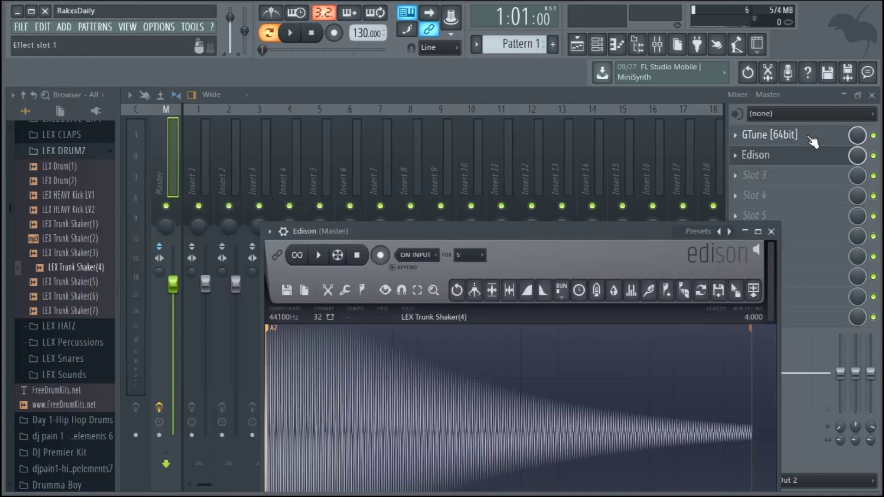
{"action": "left_click", "coordinate": [812, 138]}
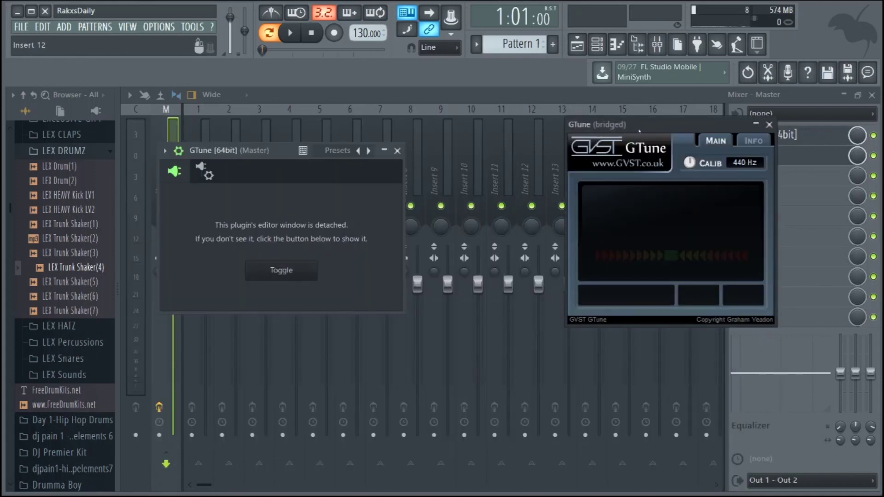
{"action": "left_click_drag", "start_coordinate": [639, 132], "coordinate": [509, 132]}
Open the piano roll of LEX Trunk Shaker(4) and bring the GTune tuner back up from the mixer
{"action": "left_click", "coordinate": [618, 44]}
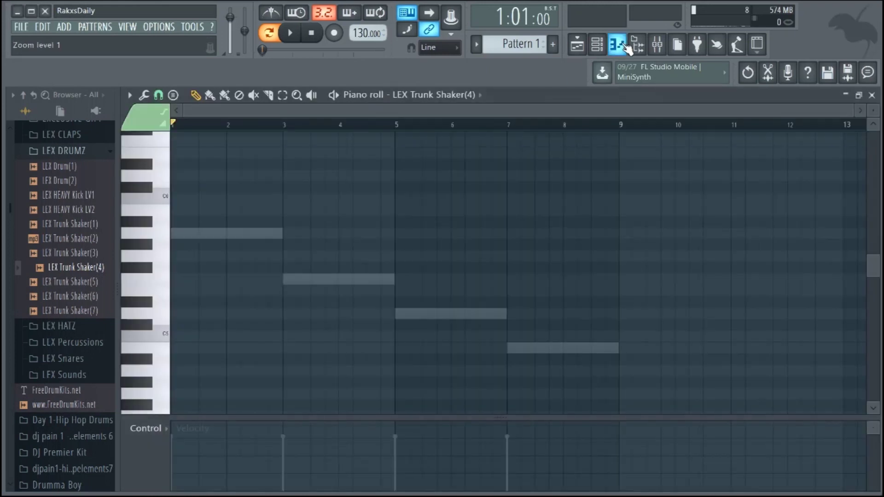
{"action": "left_click", "coordinate": [657, 49]}
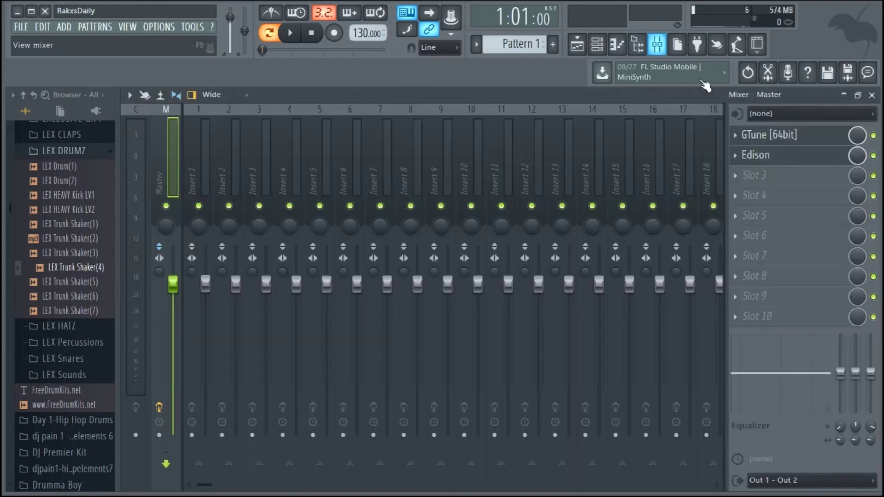
{"action": "left_click", "coordinate": [783, 134]}
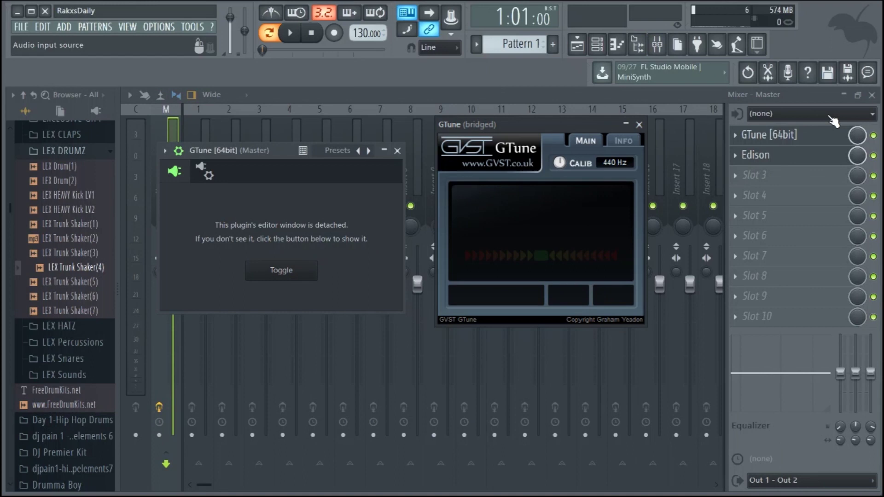
Close the mixer and Edison, and arrange the GTune windows over the piano roll so its keyboard stays clear
{"action": "left_click", "coordinate": [843, 94]}
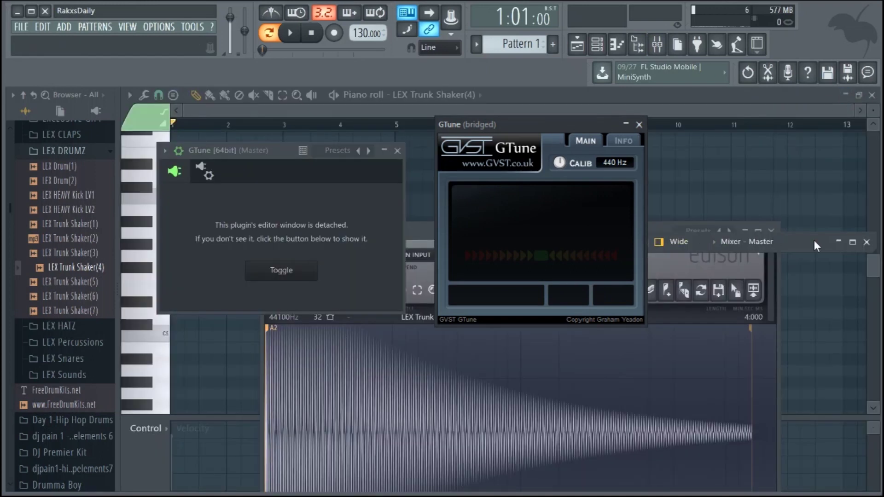
{"action": "left_click", "coordinate": [867, 242]}
{"action": "left_click", "coordinate": [771, 230]}
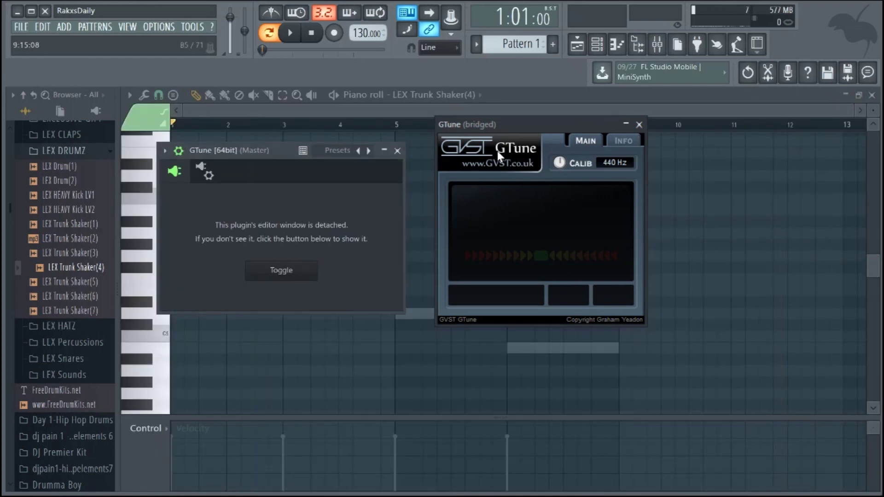
{"action": "left_click_drag", "start_coordinate": [272, 146], "coordinate": [761, 379]}
{"action": "left_click_drag", "start_coordinate": [510, 125], "coordinate": [627, 149]}
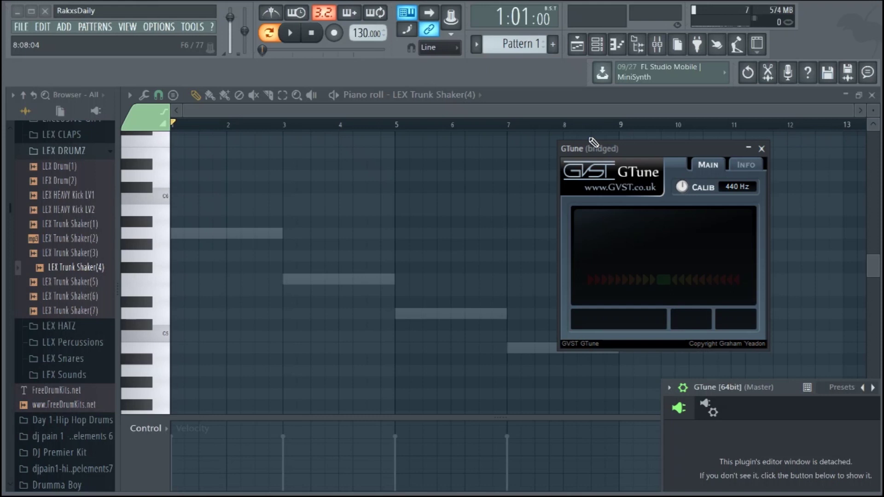
{"action": "key", "text": "q"}
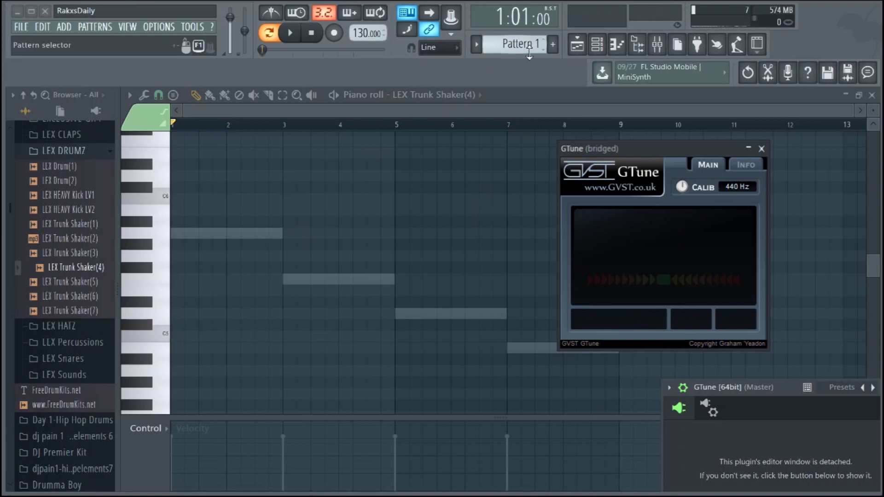
Reopen the channel rack and display the envelope and root note settings of LEX Trunk Shaker(4)
{"action": "left_click", "coordinate": [597, 44]}
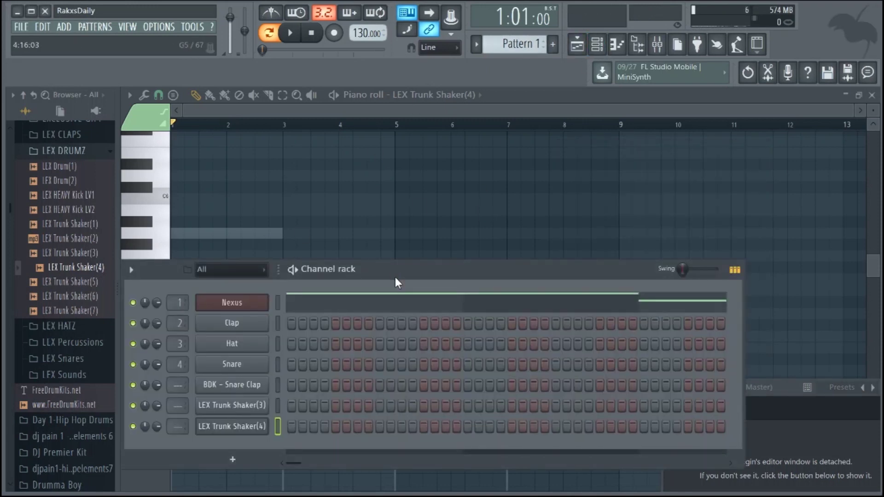
{"action": "left_click_drag", "start_coordinate": [395, 277], "coordinate": [421, 215]}
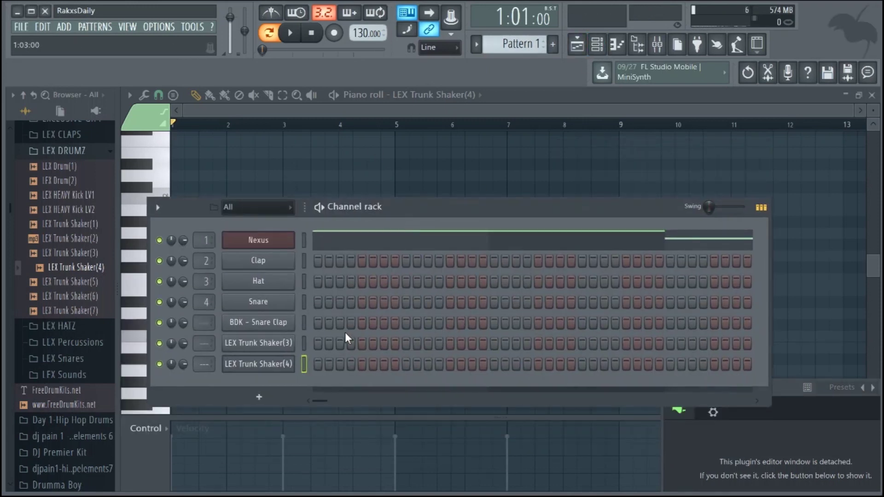
{"action": "left_click", "coordinate": [259, 364]}
{"action": "left_click", "coordinate": [167, 150]}
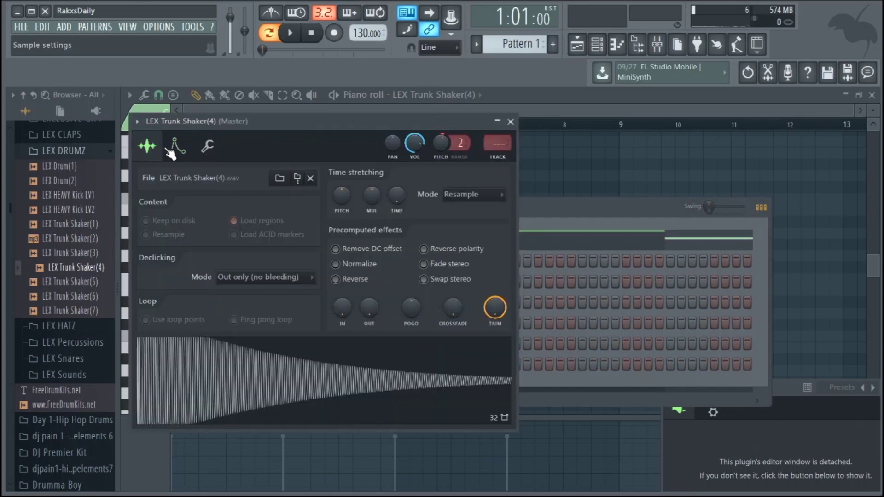
{"action": "left_click", "coordinate": [177, 147]}
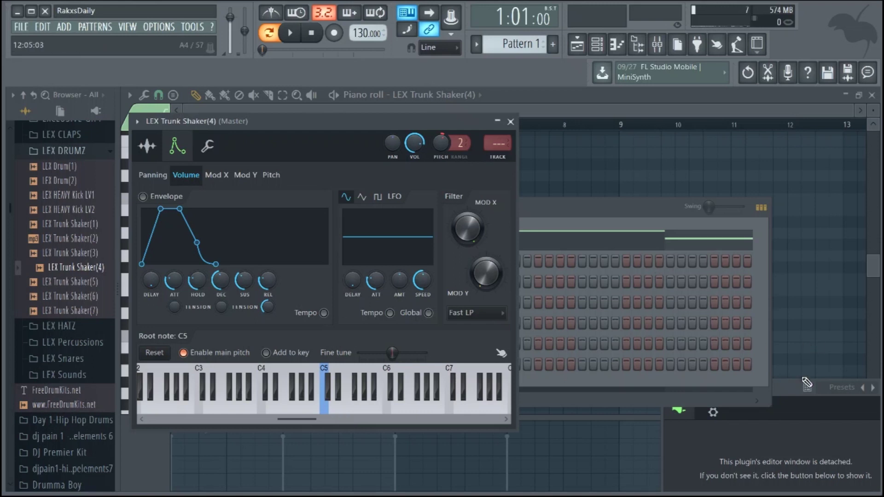
Show the GTune tuner, play the sample at C5 to detect its pitch, and set the root note to A5
{"action": "left_click_drag", "start_coordinate": [792, 385], "coordinate": [683, 247]}
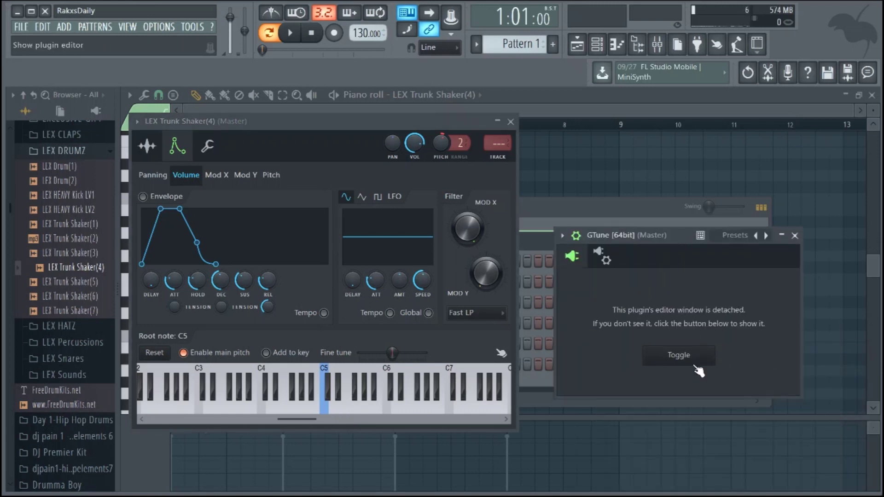
{"action": "left_click", "coordinate": [679, 356]}
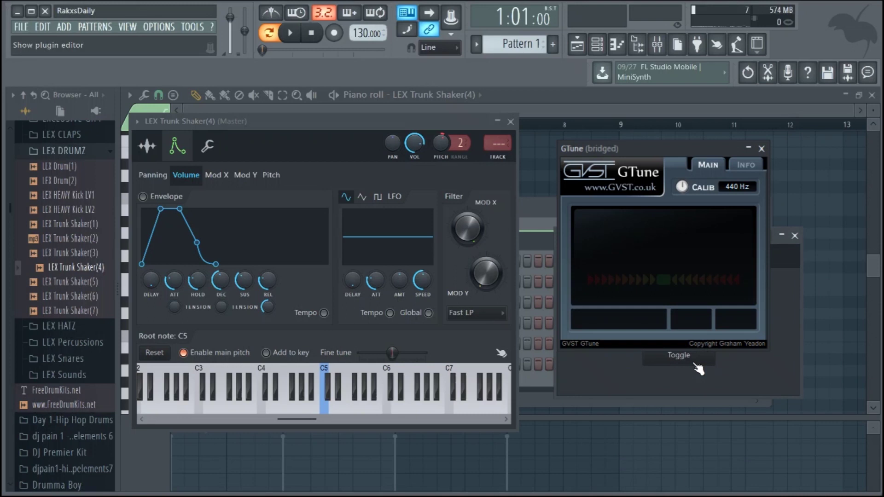
{"action": "key", "text": "q"}
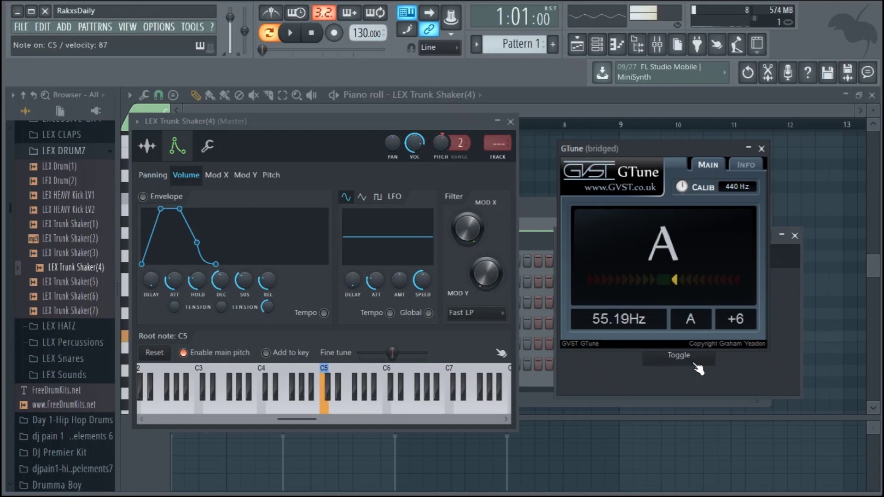
{"action": "left_click", "coordinate": [370, 411]}
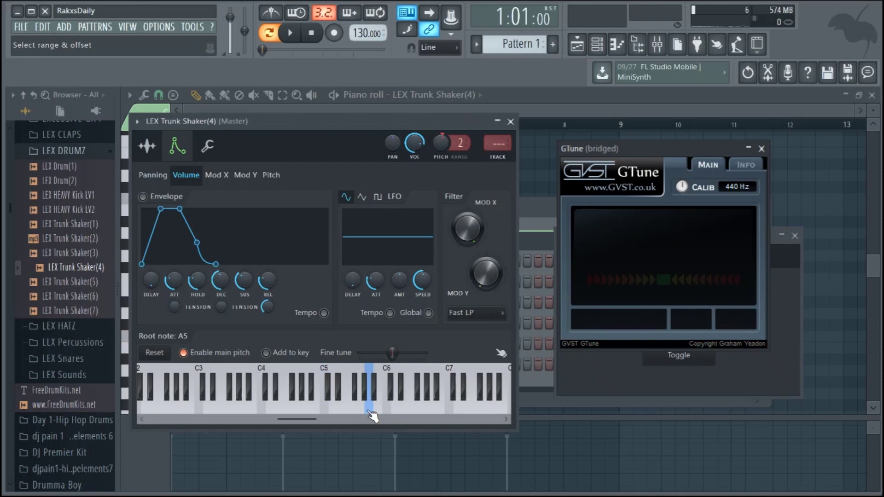
Check the sample's C6 note in GTune over the piano roll, and reopen the LEX Trunk Shaker(4) channel settings
{"action": "left_click", "coordinate": [617, 44]}
{"action": "left_click_drag", "start_coordinate": [666, 150], "coordinate": [672, 149]}
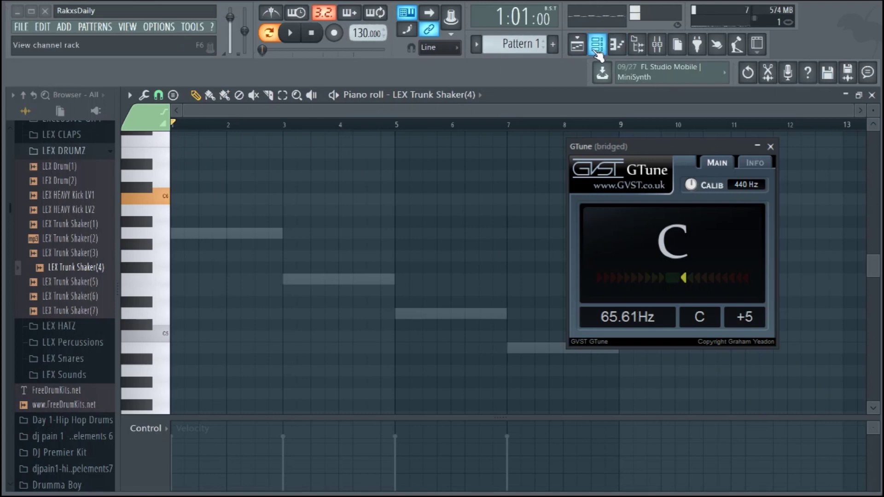
{"action": "left_click", "coordinate": [597, 46]}
{"action": "left_click", "coordinate": [597, 46]}
{"action": "left_click", "coordinate": [599, 45]}
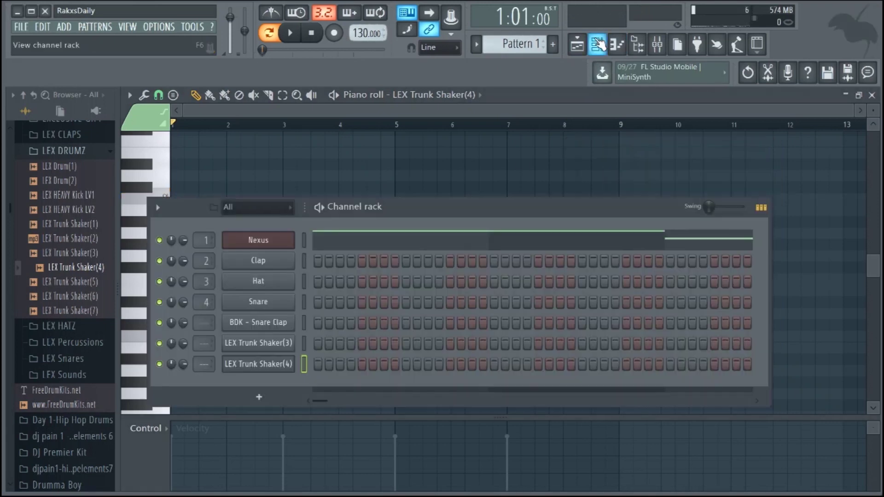
{"action": "left_click", "coordinate": [280, 364]}
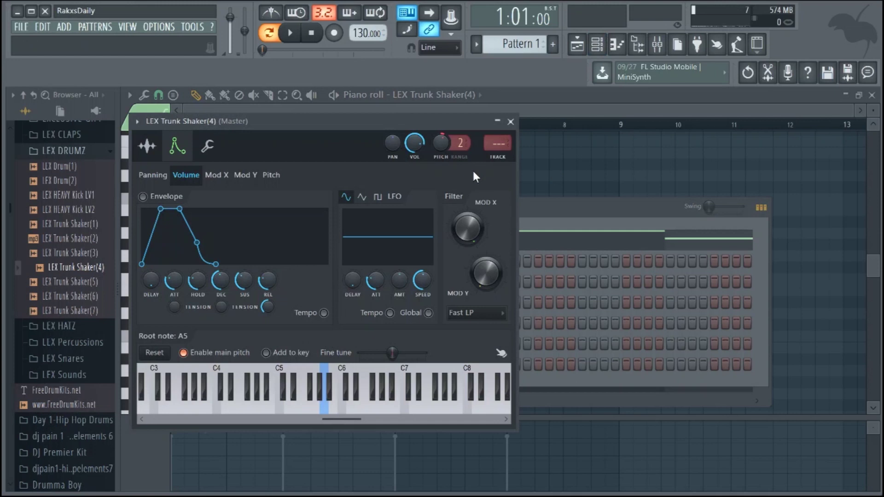
Minimize the piano roll and playlist, and show the GTune tuner again beside the channel settings
{"action": "left_click", "coordinate": [846, 95]}
{"action": "left_click", "coordinate": [847, 96]}
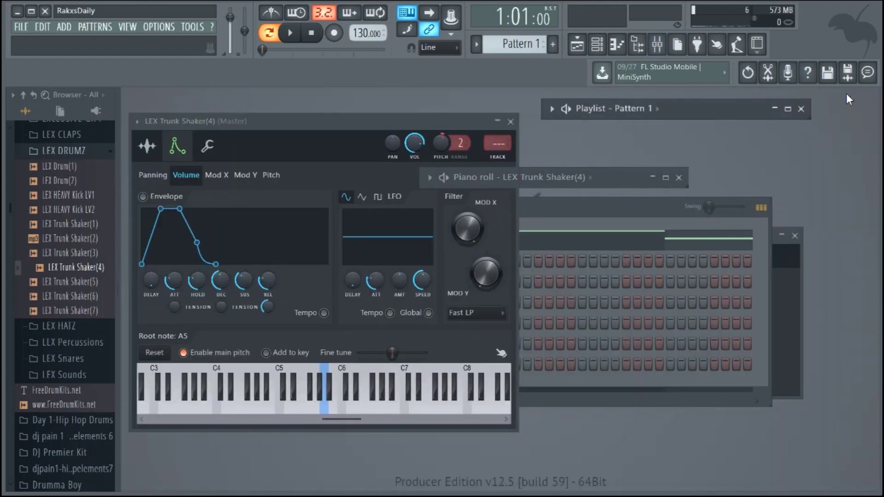
{"action": "left_click", "coordinate": [793, 301]}
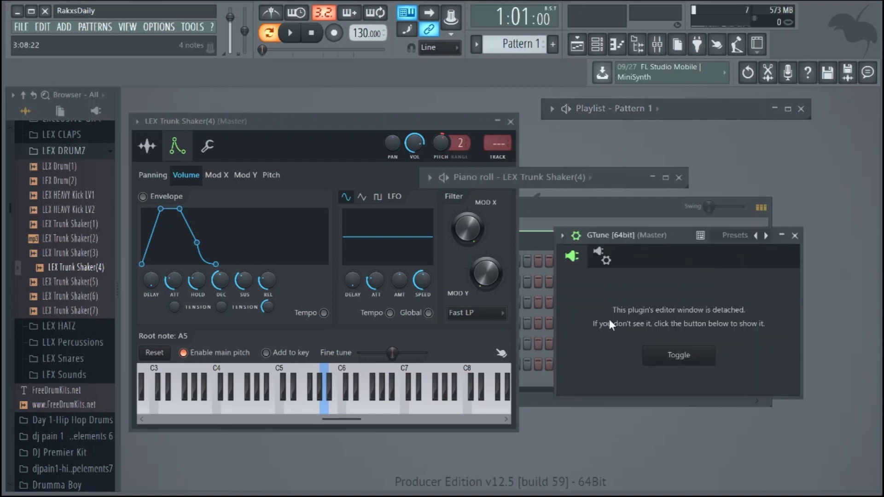
{"action": "left_click", "coordinate": [679, 356]}
Move the LEX Trunk Shaker(4) settings beside GTune and play C6 to read how far it is off pitch
{"action": "left_click_drag", "start_coordinate": [410, 117], "coordinate": [430, 121]}
{"action": "key", "text": "q"}
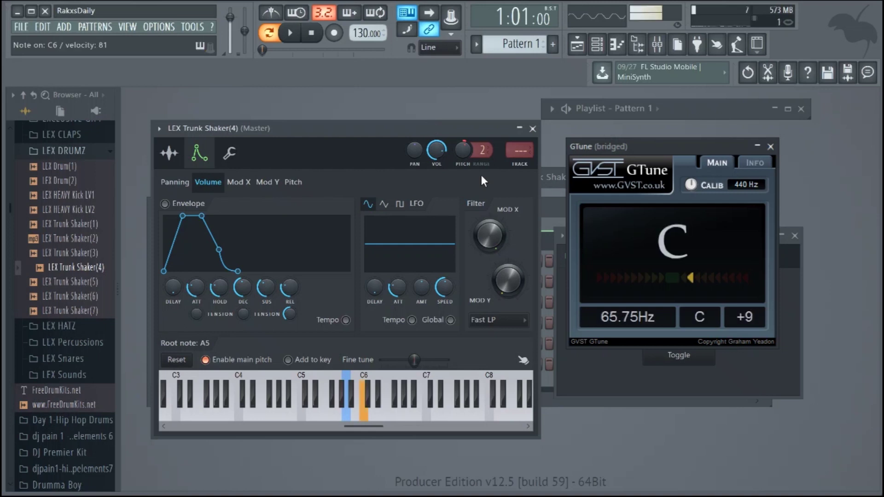
{"action": "key", "text": "q"}
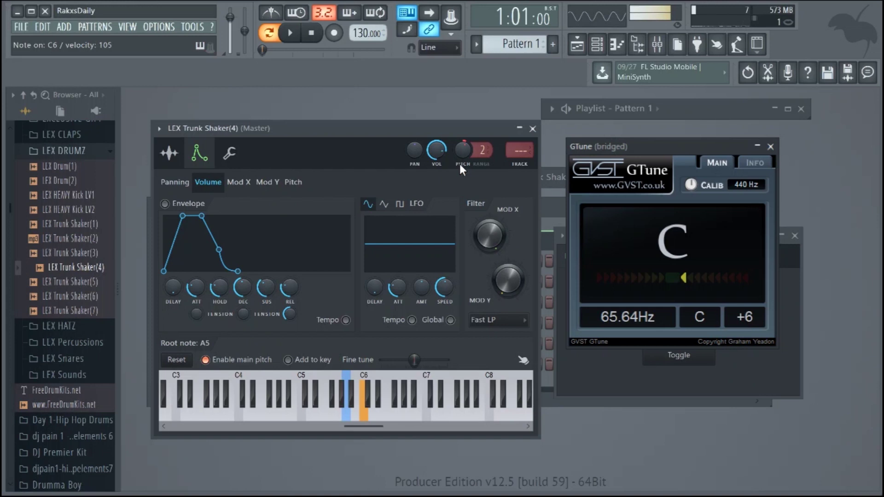
Fine-tune the channel pitch of LEX Trunk Shaker(4), replaying C6 to compare it with GTune's reading
{"action": "left_click_drag", "start_coordinate": [462, 150], "coordinate": [463, 162]}
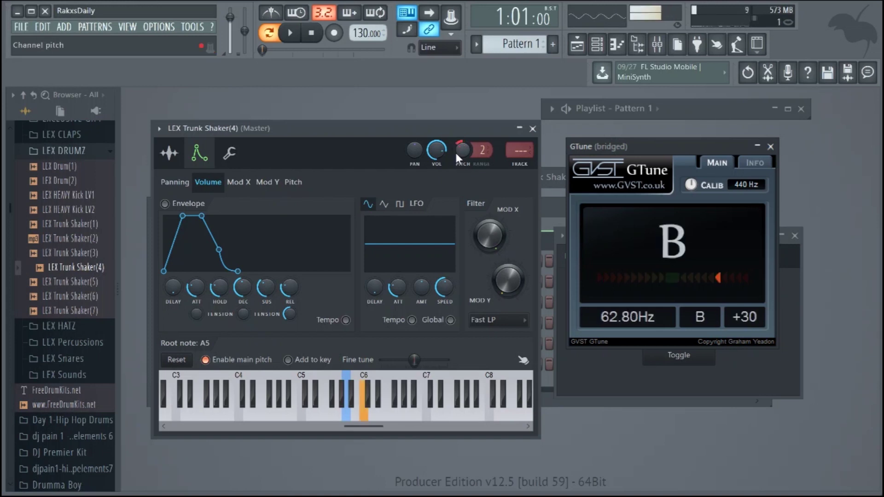
{"action": "key", "text": "q"}
{"action": "left_click_drag", "start_coordinate": [462, 150], "coordinate": [463, 139]}
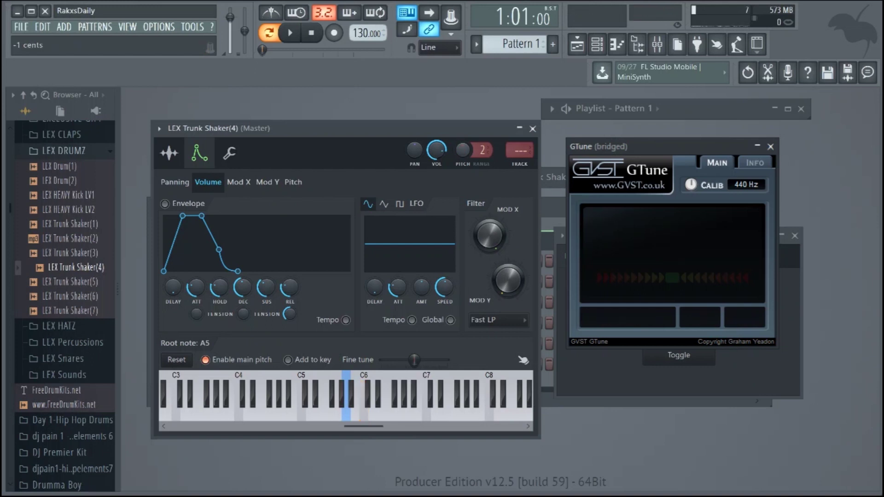
{"action": "key", "text": "q"}
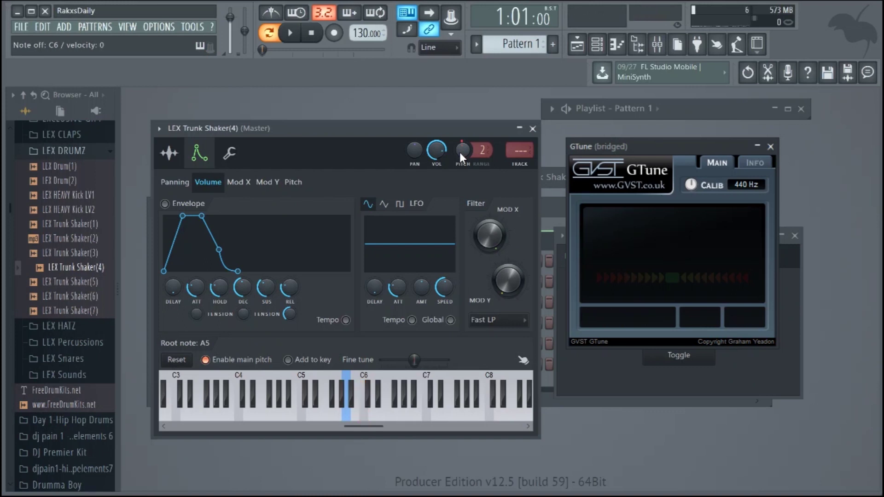
Set the LEX Trunk Shaker(4) pitch range to 1 and reset its channel pitch, replaying C6 to check it in GTune
{"action": "left_click_drag", "start_coordinate": [482, 150], "coordinate": [467, 162]}
{"action": "key", "text": "q"}
{"action": "right_click", "coordinate": [467, 151]}
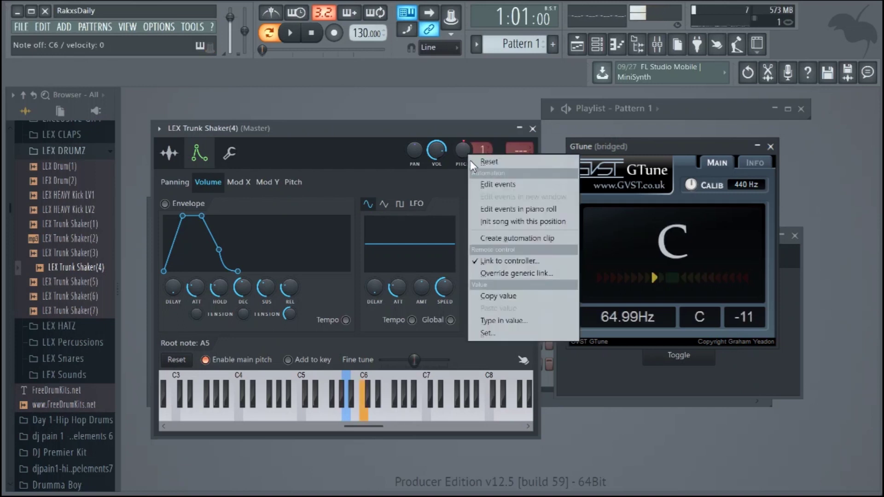
{"action": "left_click", "coordinate": [473, 162]}
{"action": "key", "text": "q"}
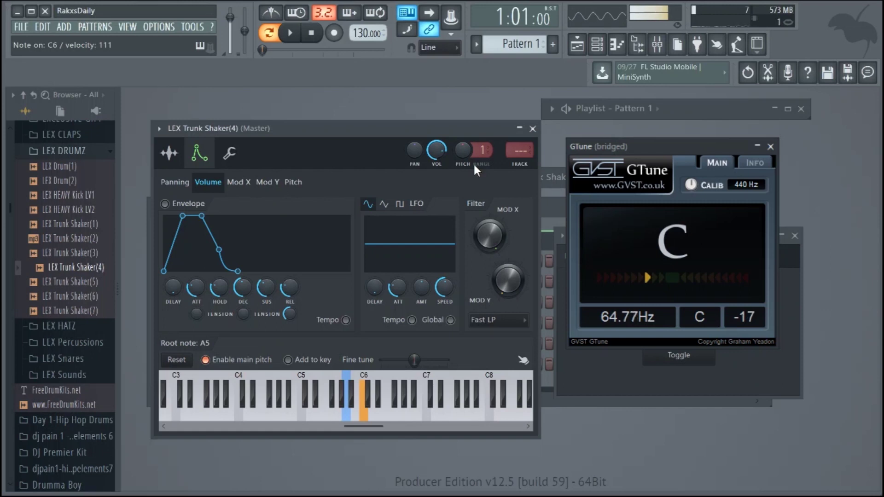
{"action": "key", "text": "q"}
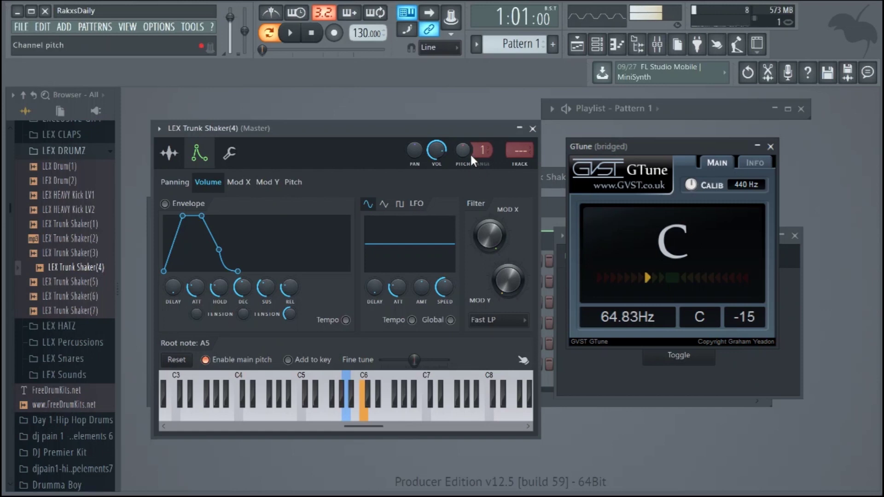
Raise the channel pitch slightly until GTune's indicator centres on C, replaying C6 to verify the tuning
{"action": "left_click_drag", "start_coordinate": [468, 154], "coordinate": [468, 150]}
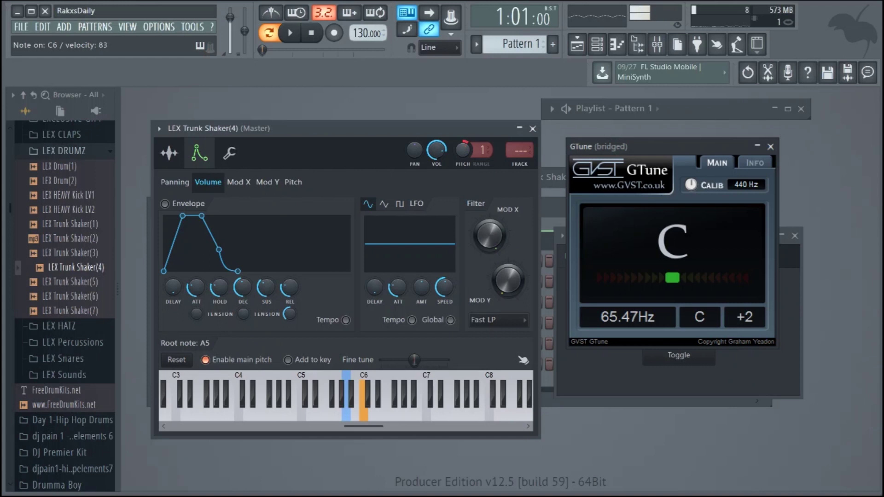
{"action": "key", "text": "q"}
{"action": "key", "text": "q"}
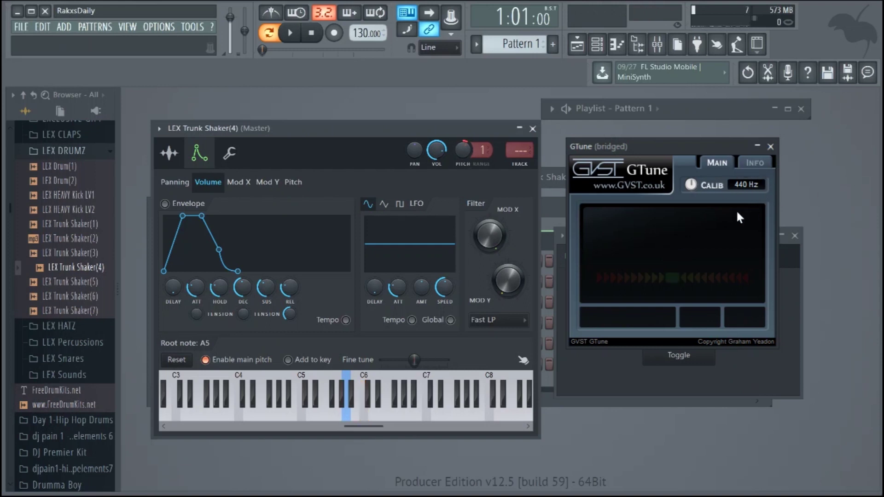
Show the mixer and move the GTune window over the insert tracks, clear of the master's effect slots
{"action": "left_click", "coordinate": [626, 51]}
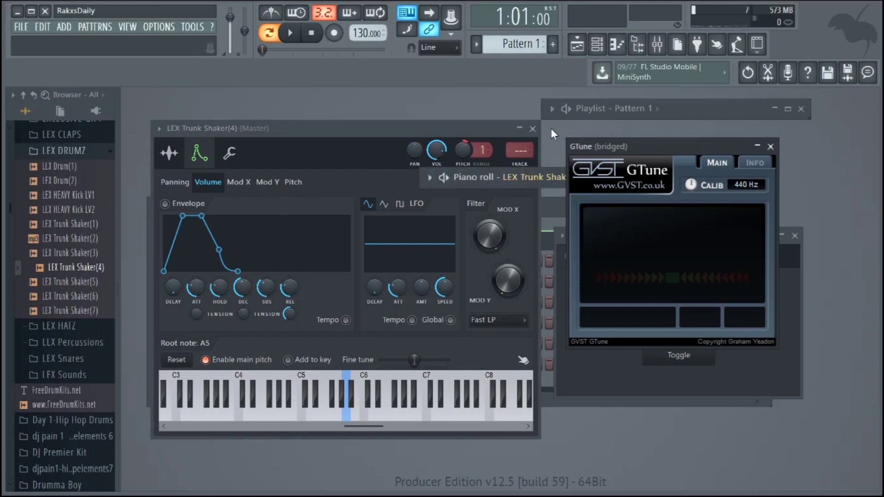
{"action": "left_click", "coordinate": [670, 52]}
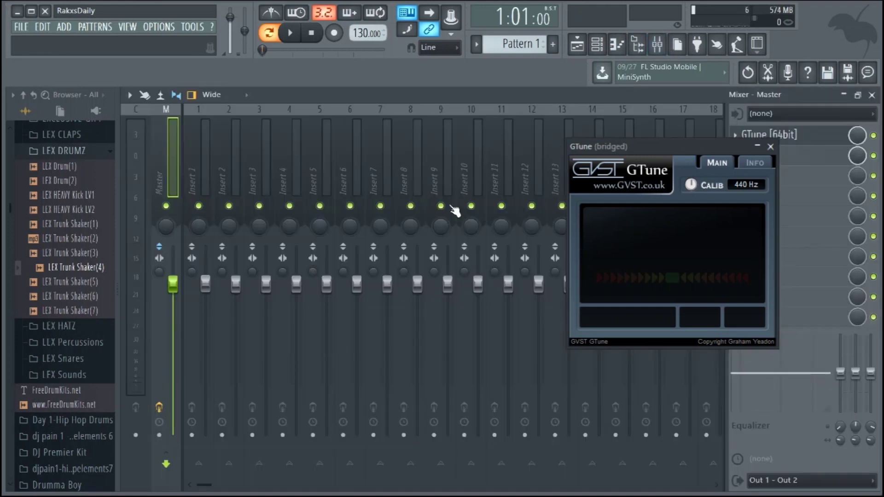
{"action": "left_click_drag", "start_coordinate": [680, 168], "coordinate": [707, 198]}
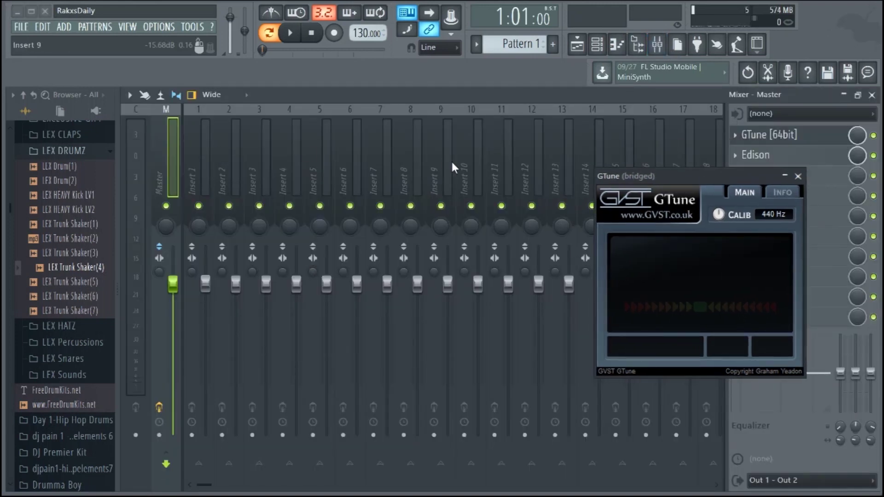
{"action": "left_click_drag", "start_coordinate": [648, 180], "coordinate": [345, 161]}
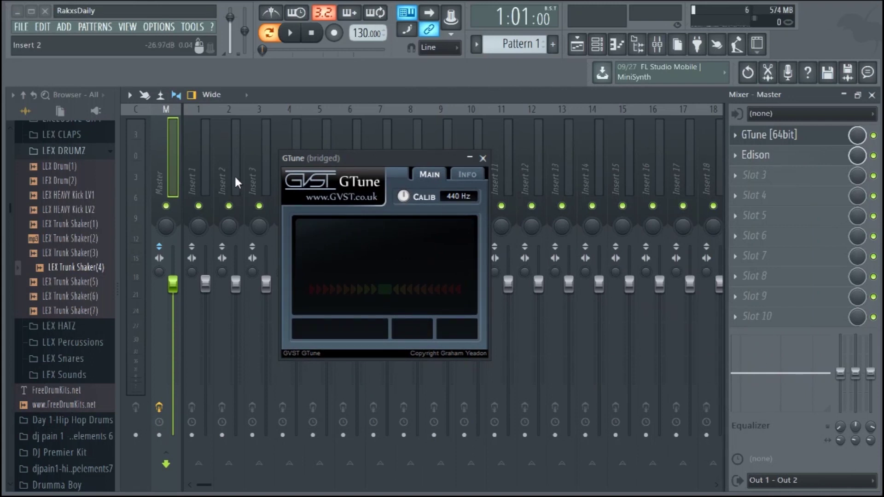
Open the channel rack and restore the piano roll, switching it to the Nexus channel's notes
{"action": "left_click", "coordinate": [597, 44]}
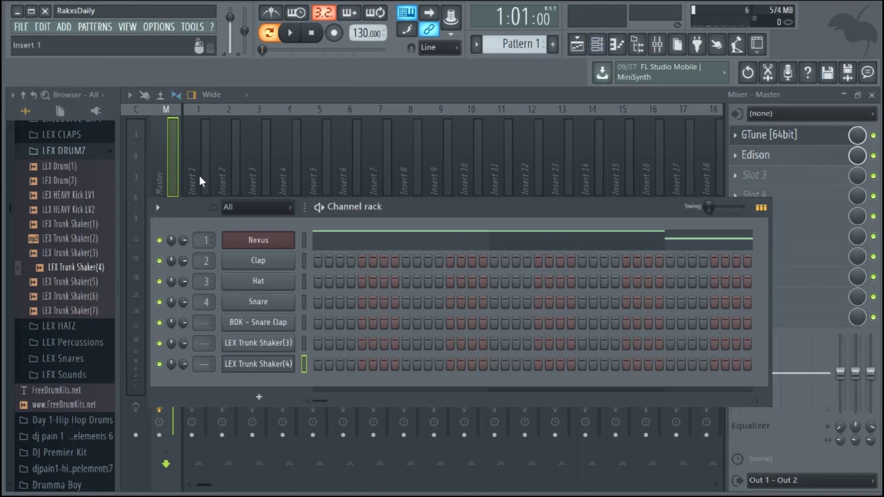
{"action": "left_click", "coordinate": [616, 46]}
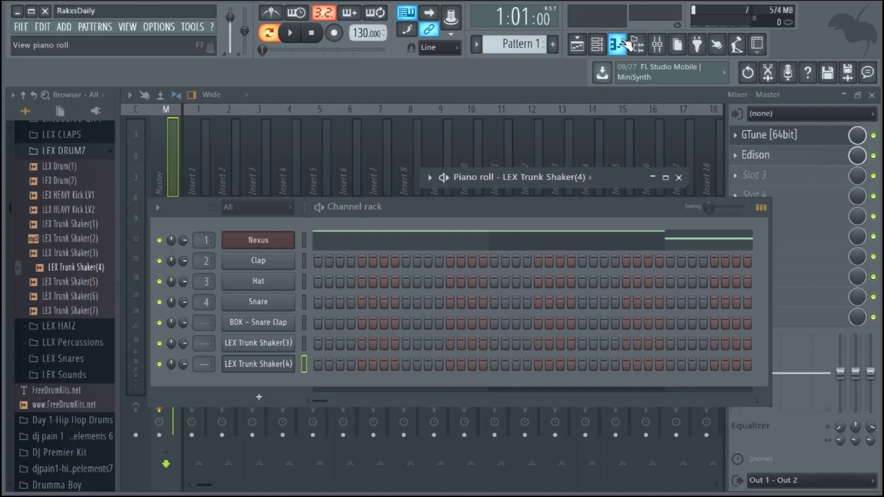
{"action": "left_click", "coordinate": [616, 47]}
{"action": "left_click", "coordinate": [616, 46]}
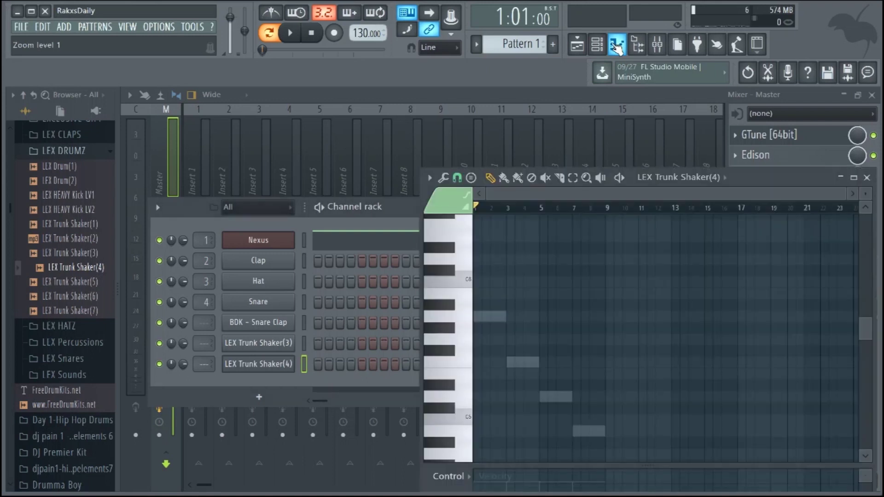
{"action": "left_click", "coordinate": [665, 186]}
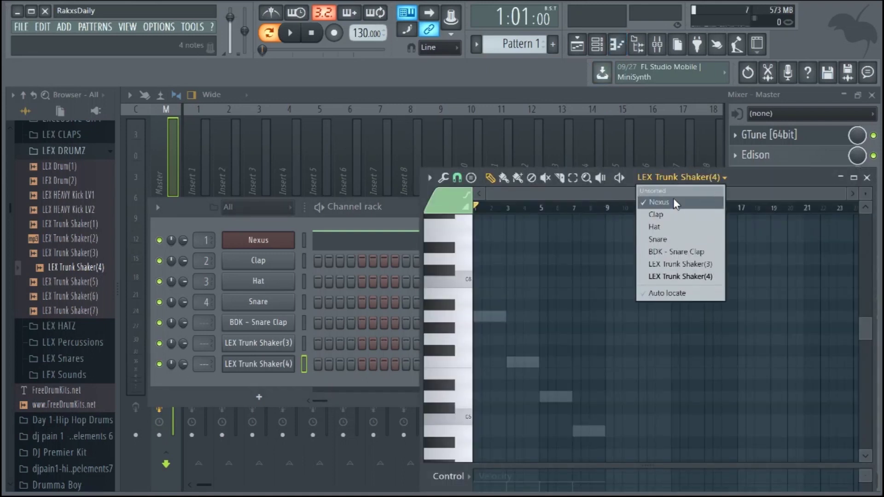
{"action": "left_click", "coordinate": [659, 201]}
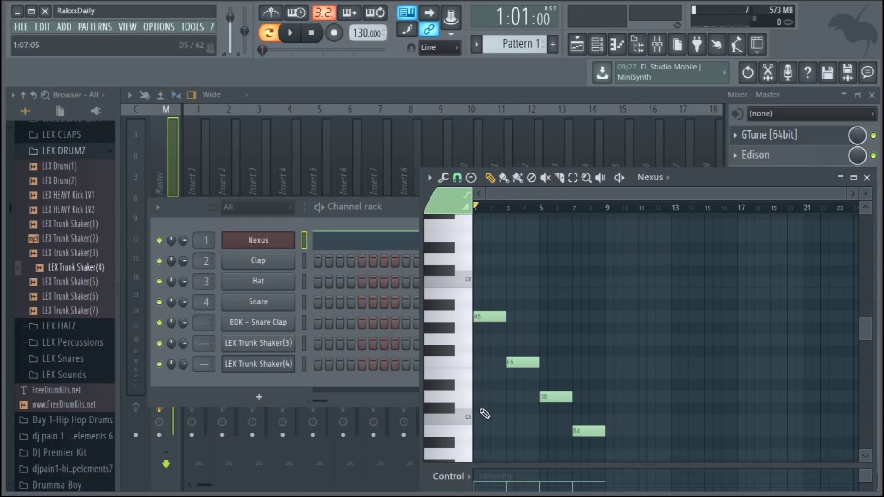
Reopen GTune from the master track's first effect slot and arrange it beside the Nexus piano roll
{"action": "left_click_drag", "start_coordinate": [740, 171], "coordinate": [564, 222]}
{"action": "left_click", "coordinate": [818, 139]}
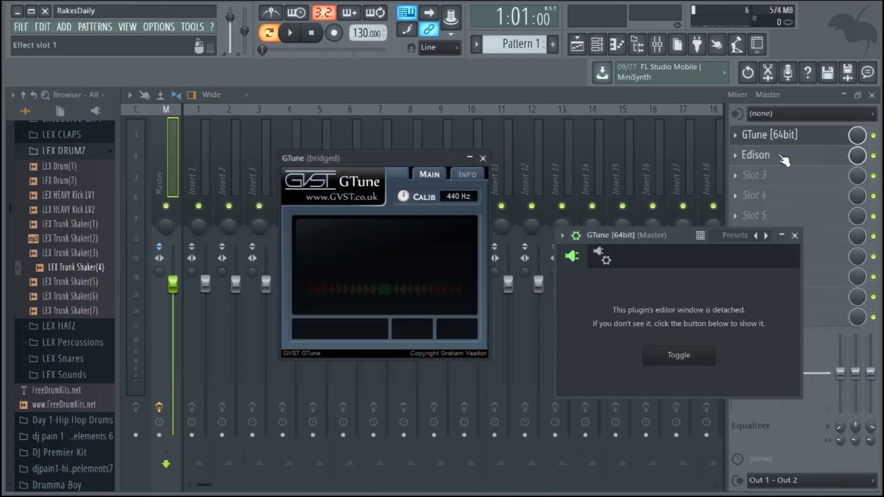
{"action": "left_click", "coordinate": [617, 44]}
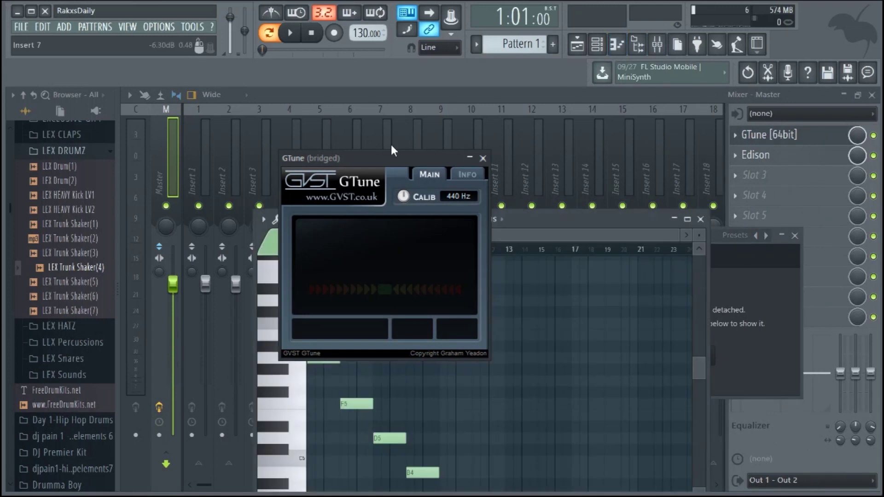
{"action": "left_click_drag", "start_coordinate": [410, 156], "coordinate": [700, 107]}
{"action": "left_click_drag", "start_coordinate": [543, 218], "coordinate": [432, 155]}
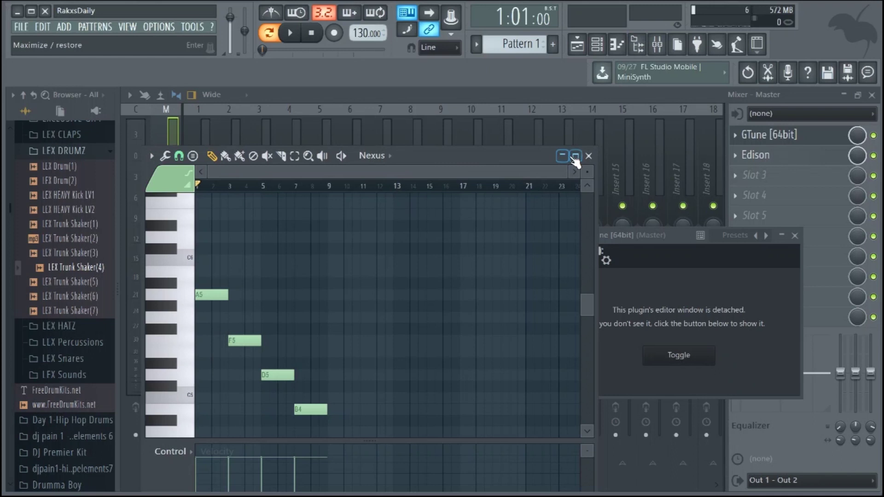
{"action": "left_click_drag", "start_coordinate": [532, 158], "coordinate": [517, 150]}
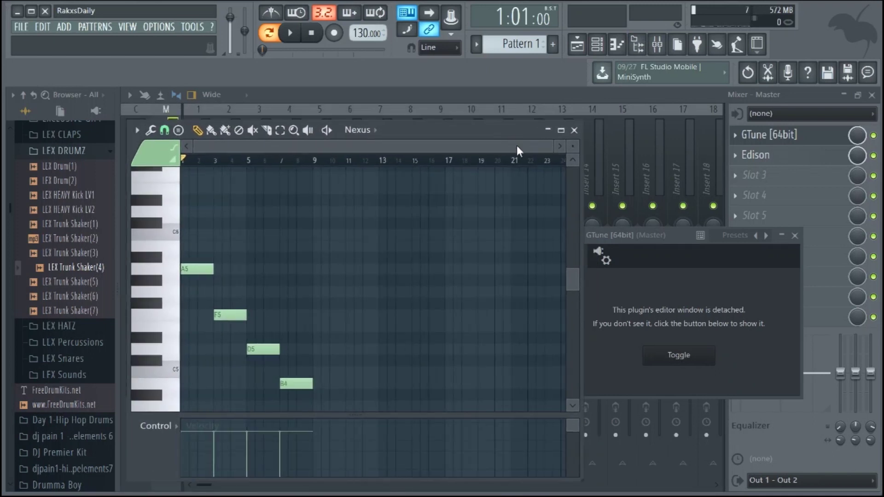
{"action": "left_click", "coordinate": [693, 357]}
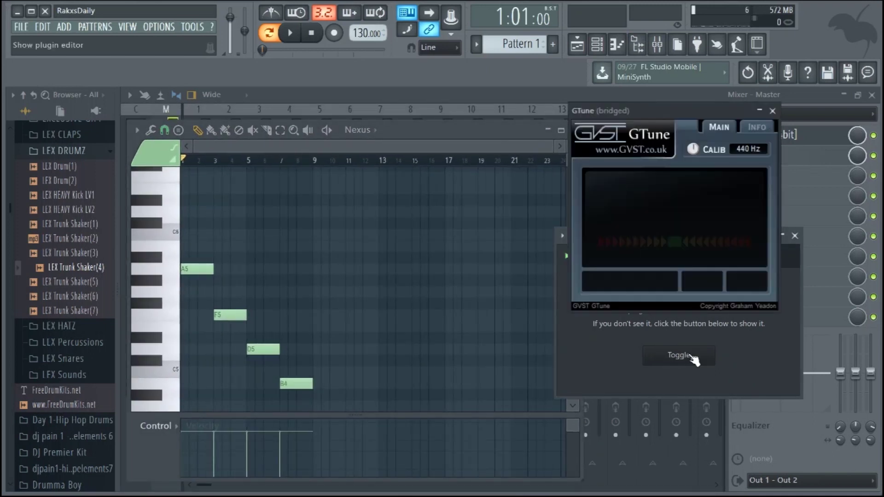
Play the Nexus melody to compare its A5, F5, D5 and B4 notes with GTune's readings, and reposition the piano roll
{"action": "left_click", "coordinate": [502, 135]}
{"action": "key", "text": "space"}
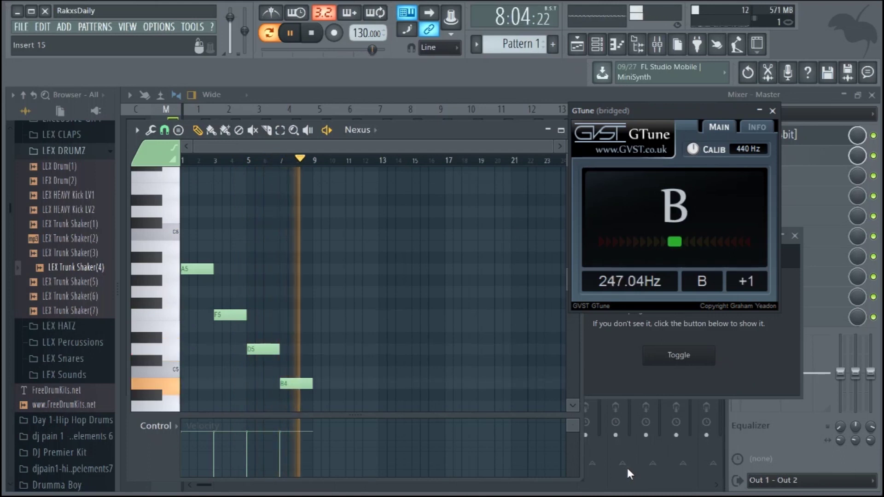
{"action": "key", "text": "space"}
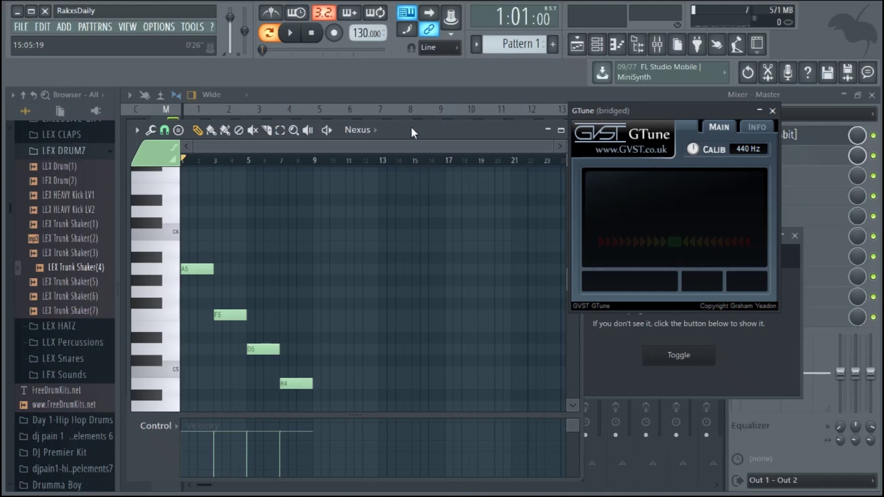
{"action": "left_click_drag", "start_coordinate": [416, 122], "coordinate": [405, 109]}
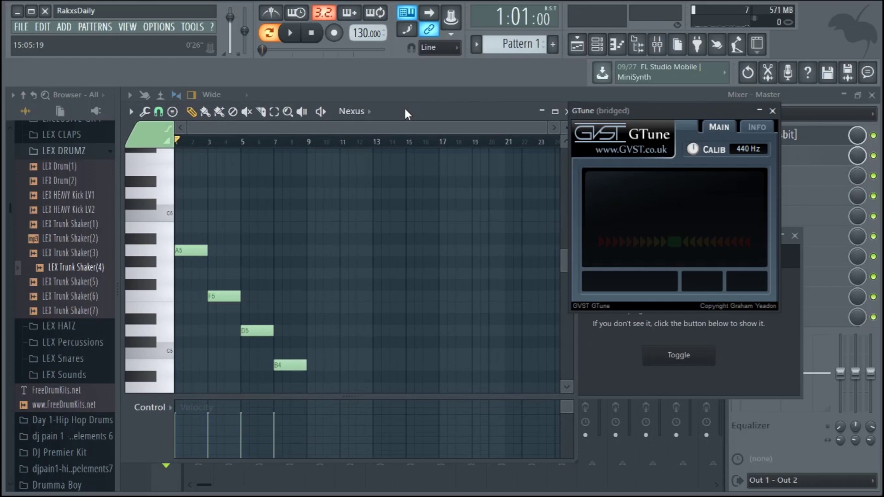